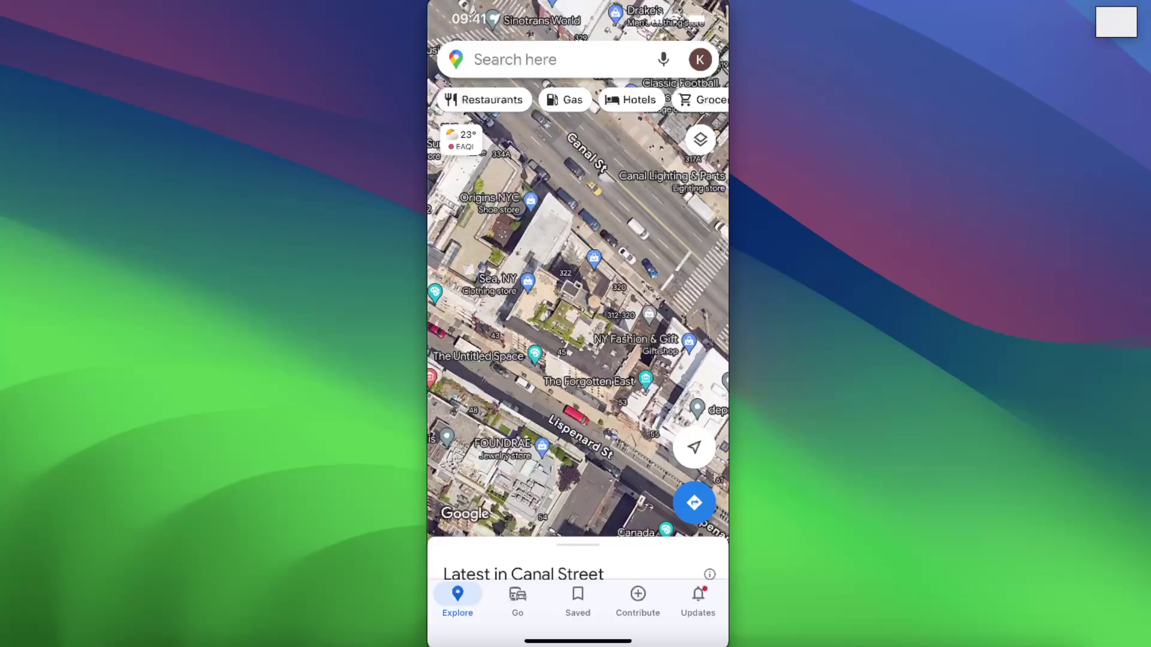
# Reveal the account menu from the profile avatar in the search bar.
pyautogui.click(699, 59)
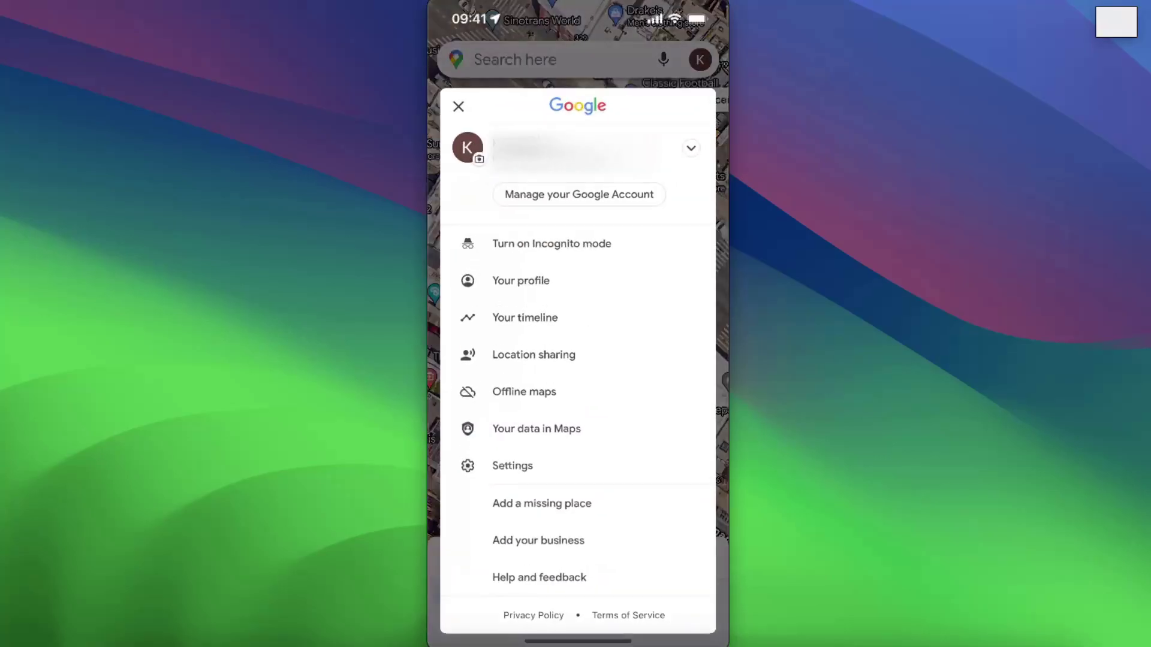
# Go through Settings to the Navigation settings under Getting around.
pyautogui.click(513, 466)
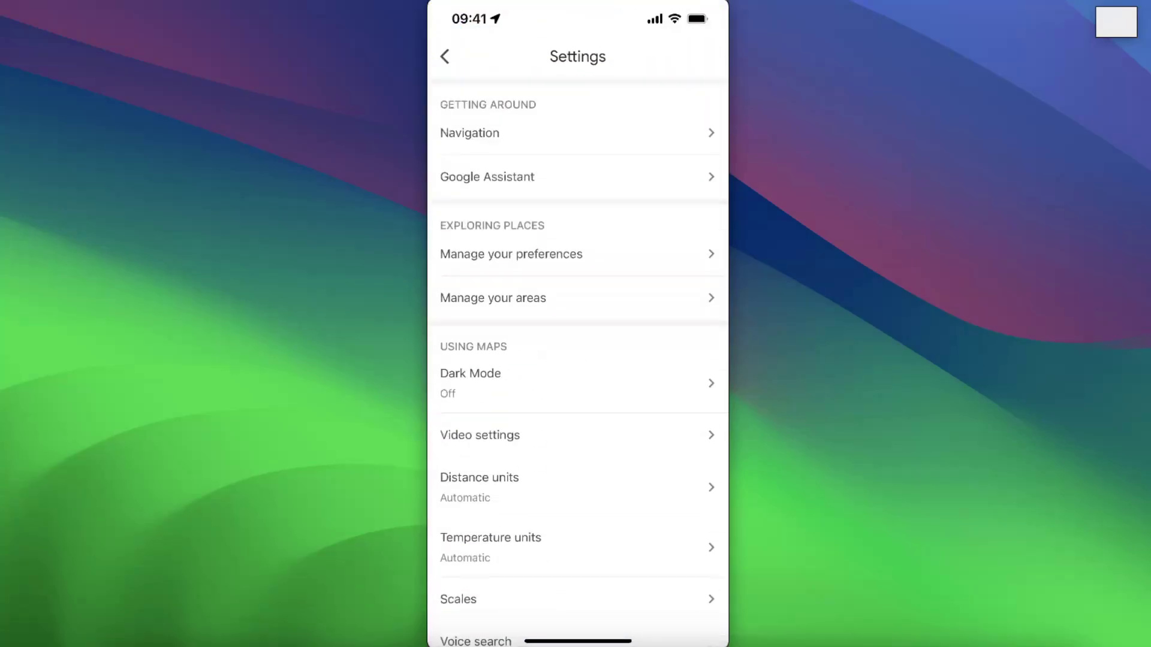
pyautogui.click(469, 132)
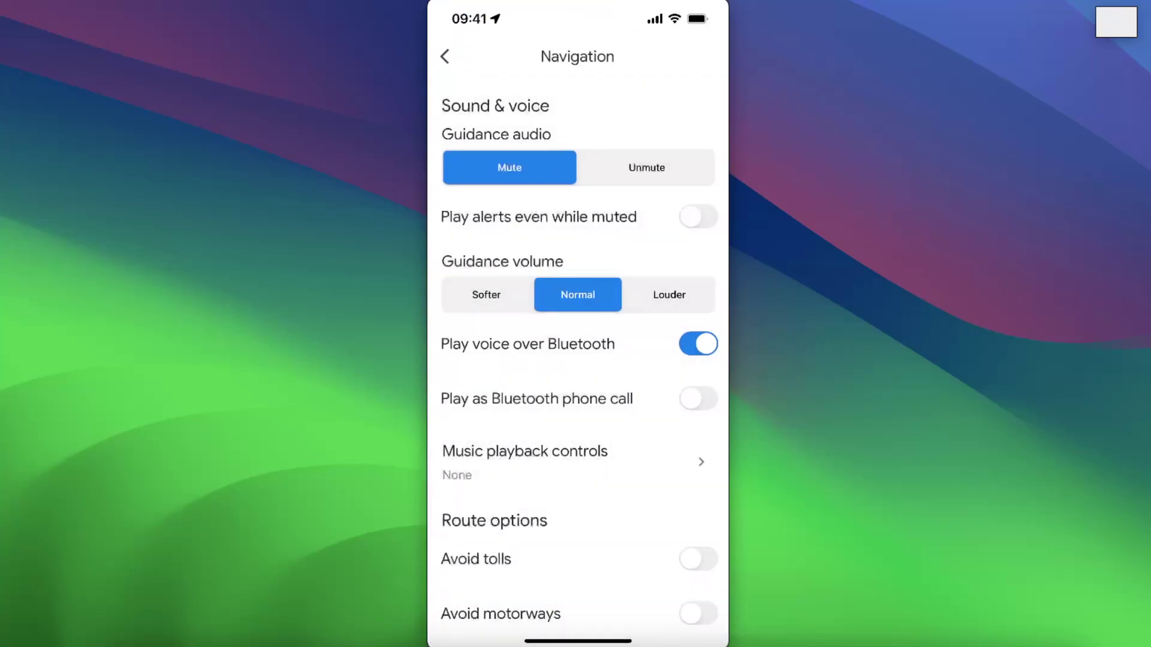
pyautogui.scroll(-2, 578, 360)
pyautogui.scroll(-5, 577, 360)
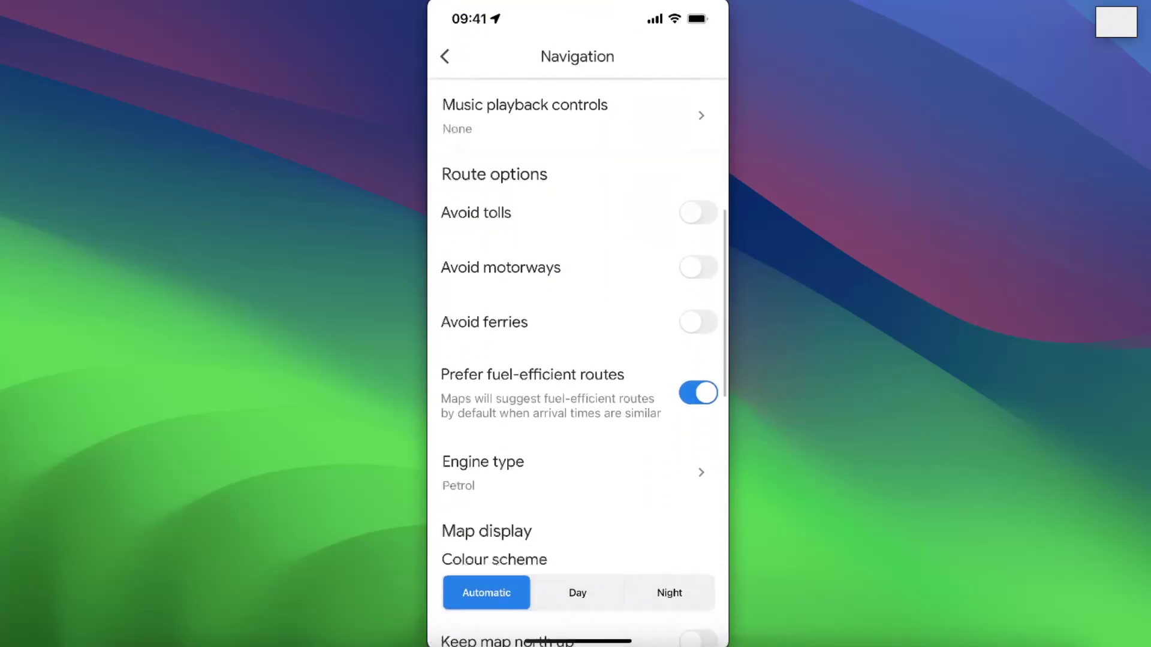
pyautogui.scroll(-3, 577, 360)
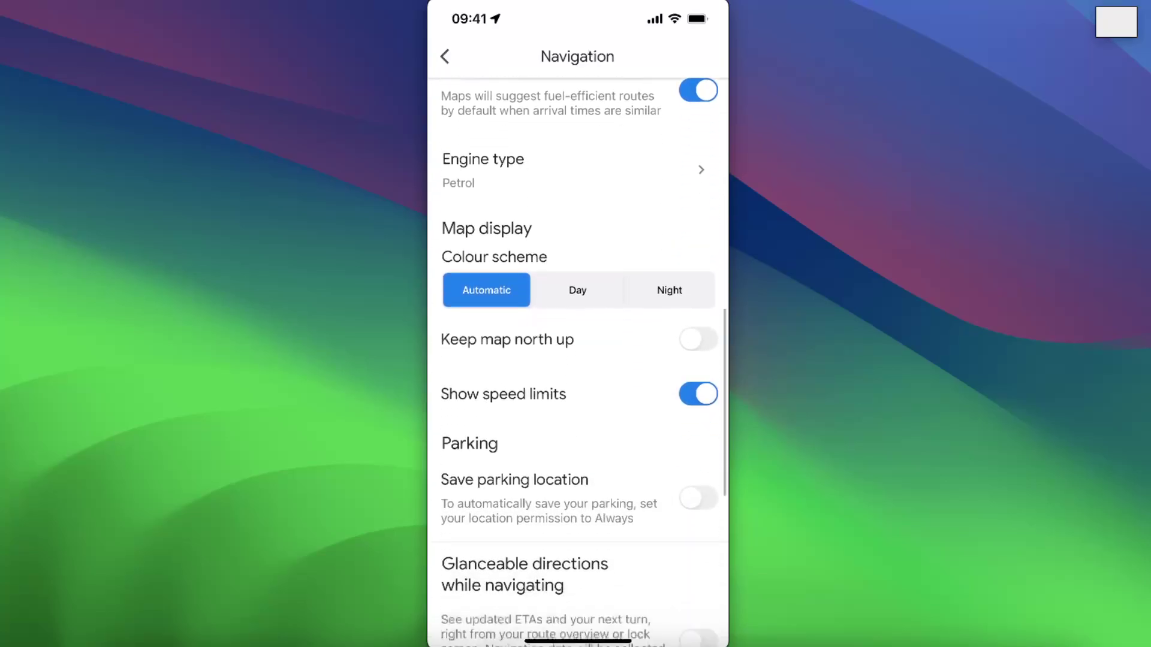
pyautogui.scroll(-2, 577, 360)
pyautogui.scroll(2, 577, 359)
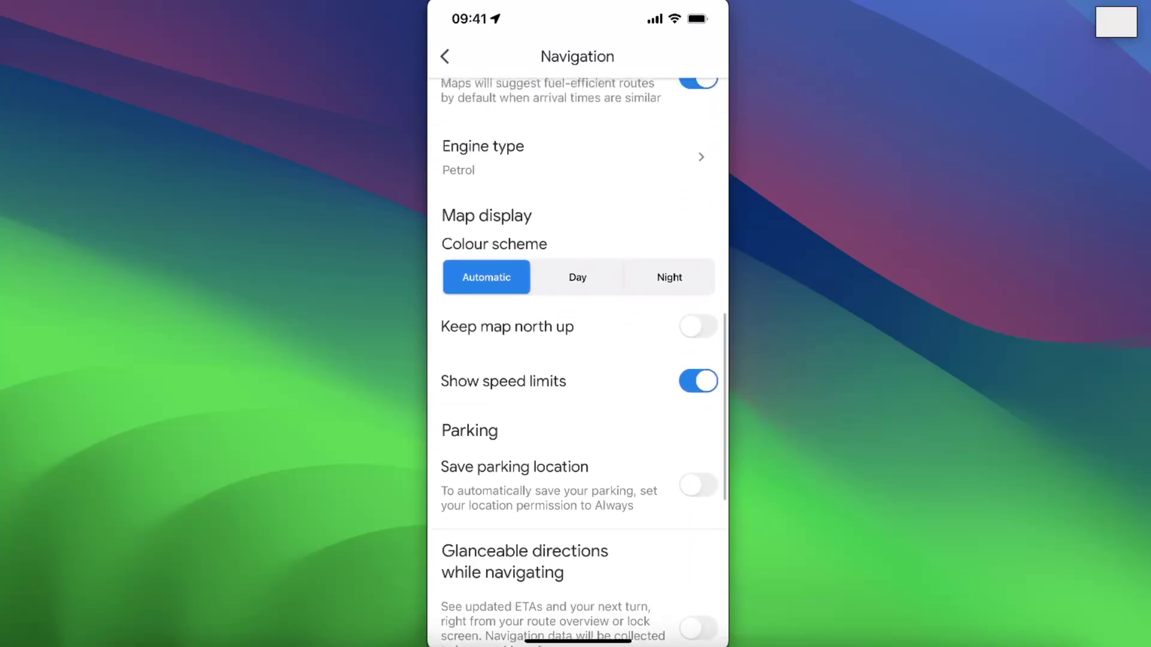
pyautogui.click(698, 326)
pyautogui.click(698, 382)
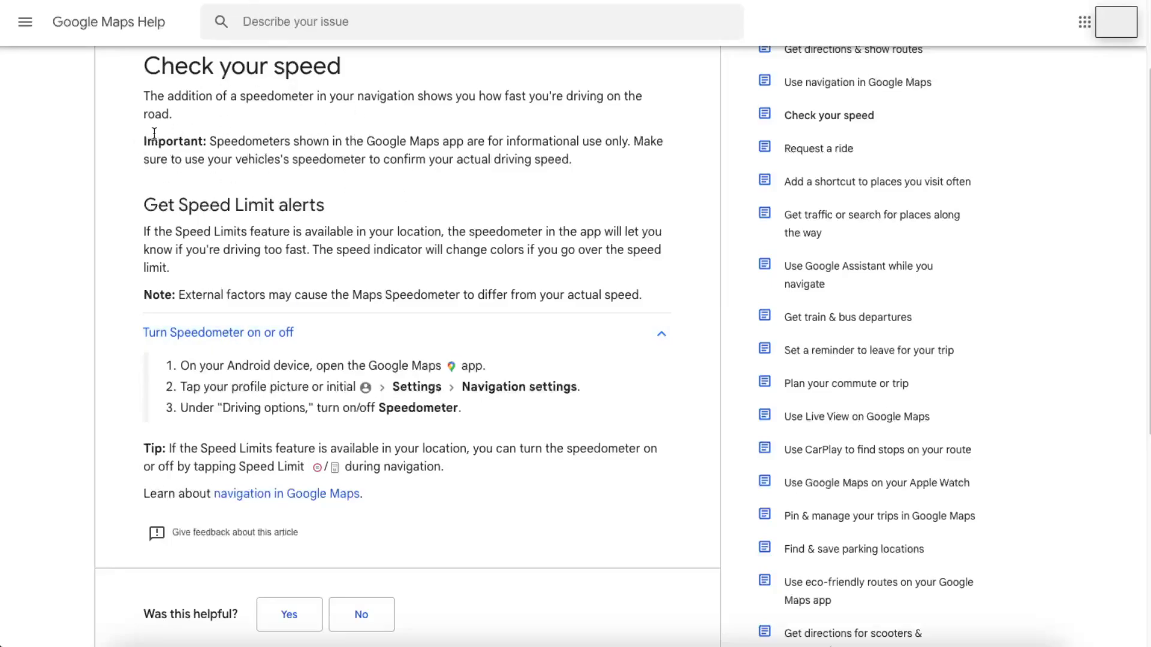
# Highlight the Speed Limit alerts heading, then the sentence about the indicator changing colors.
pyautogui.moveTo(158, 205); pyautogui.dragTo(326, 197)
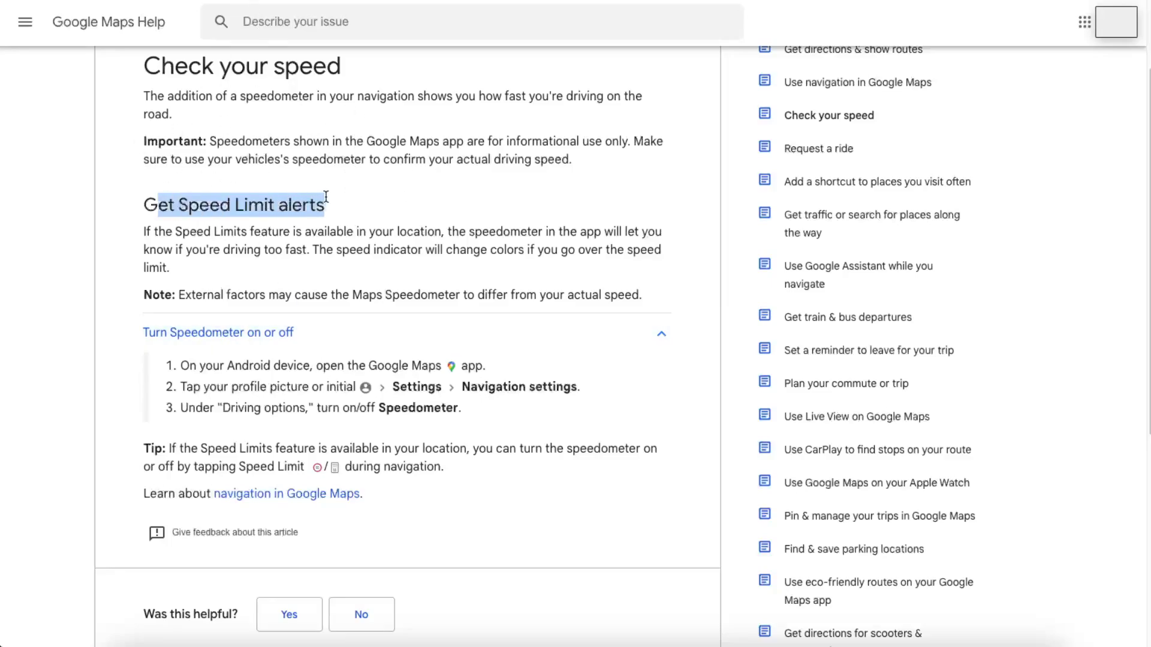
pyautogui.click(357, 200)
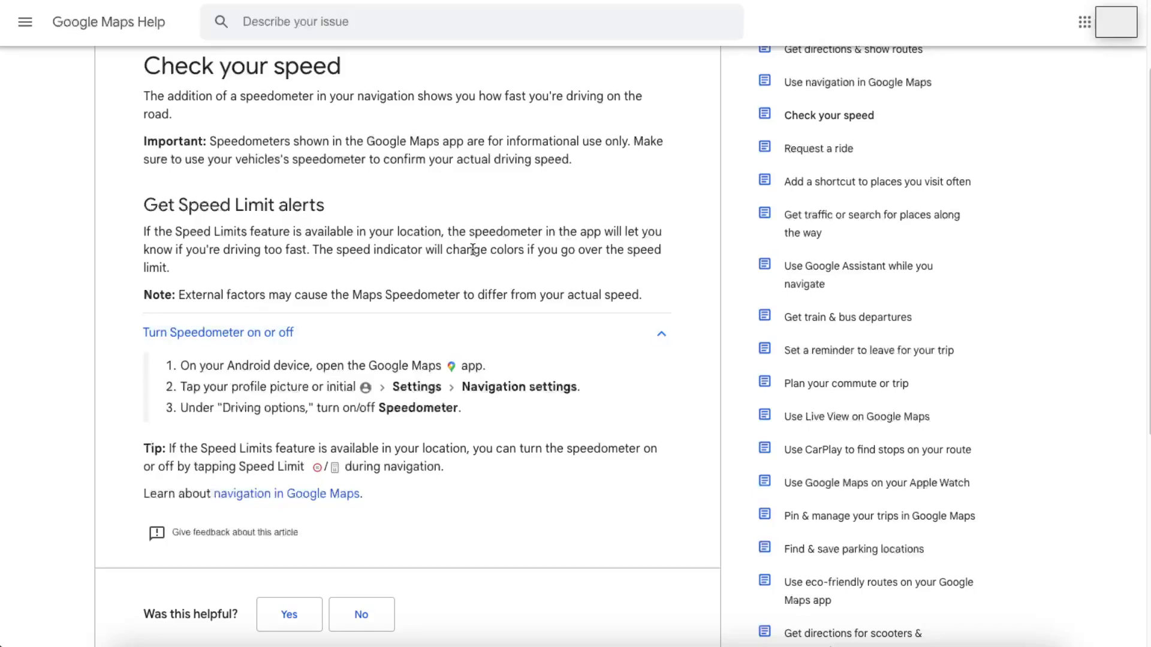
pyautogui.moveTo(425, 250); pyautogui.dragTo(646, 252)
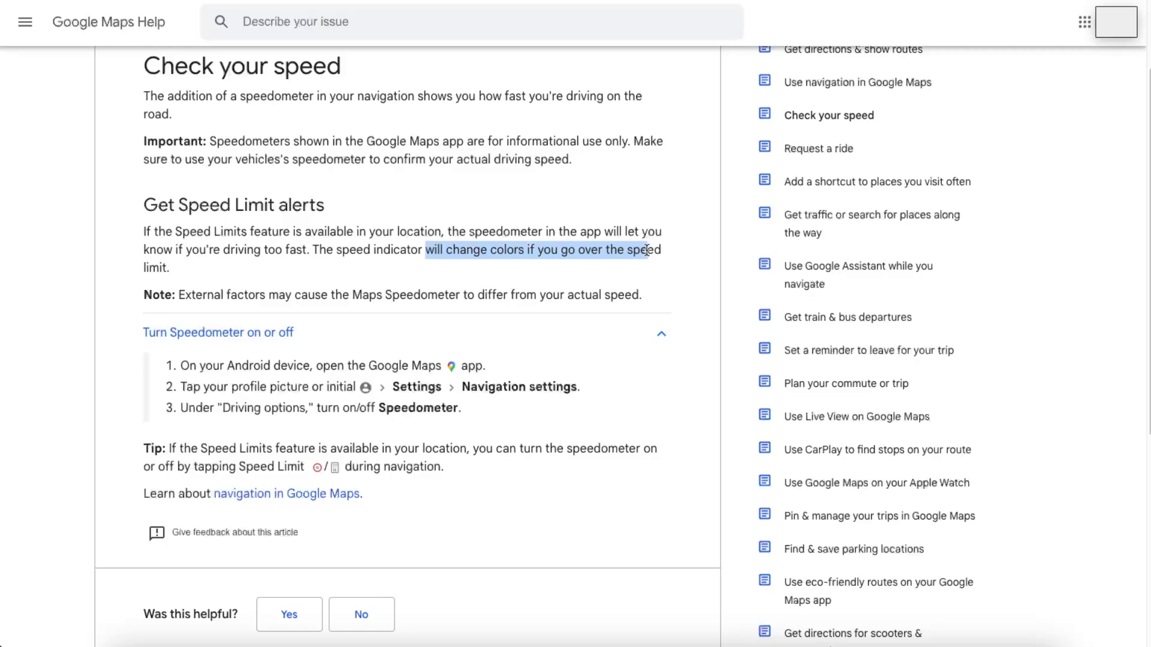